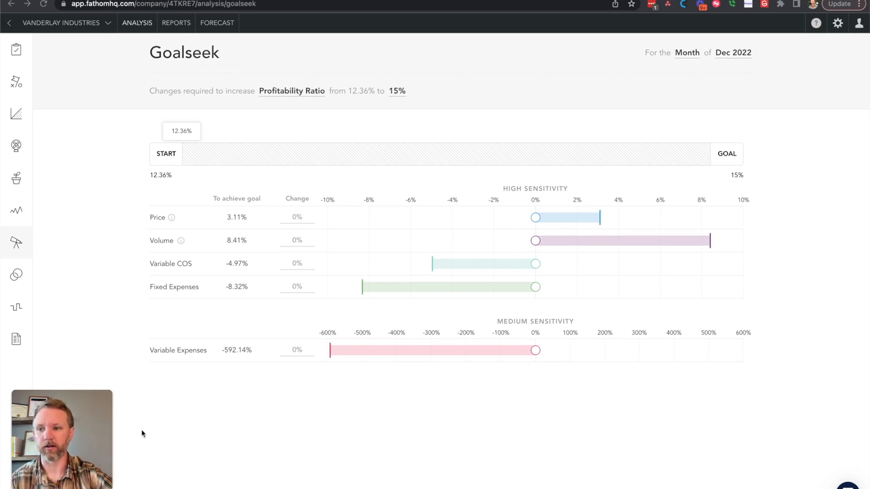
- Set the goal metric to Gross Profit with a target of $760,000
mouse_move(72, 437)
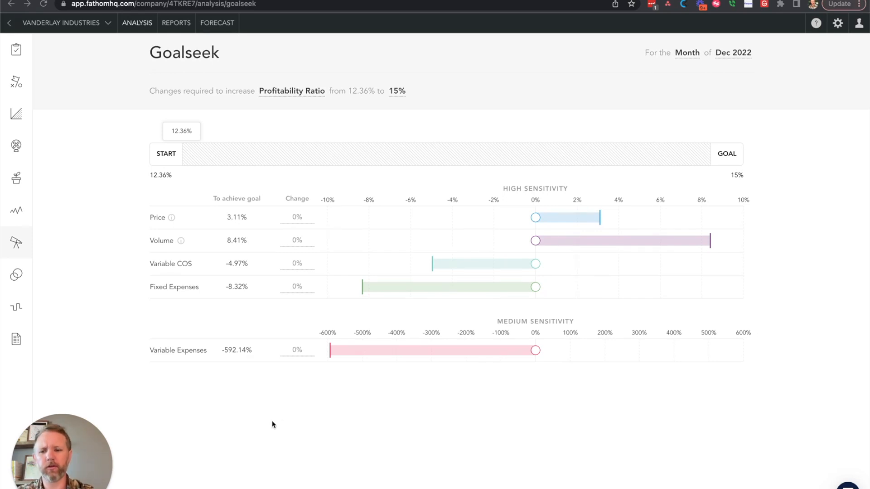
click(301, 91)
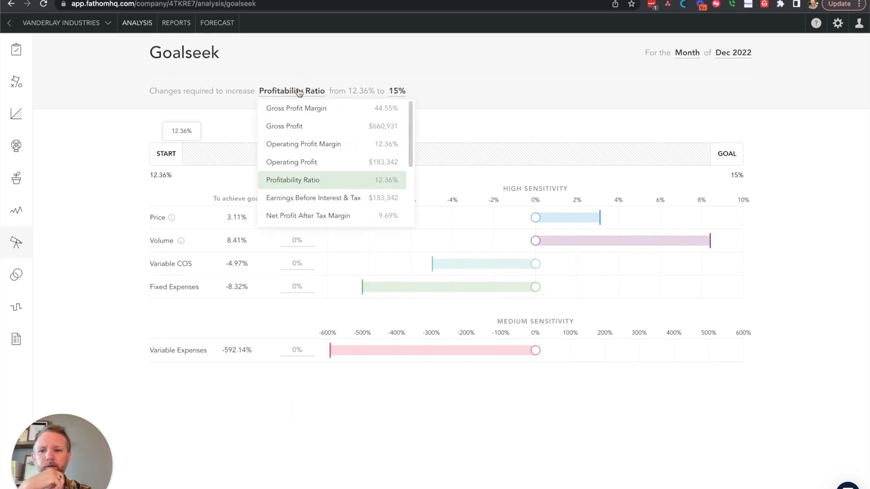
click(301, 127)
click(333, 91)
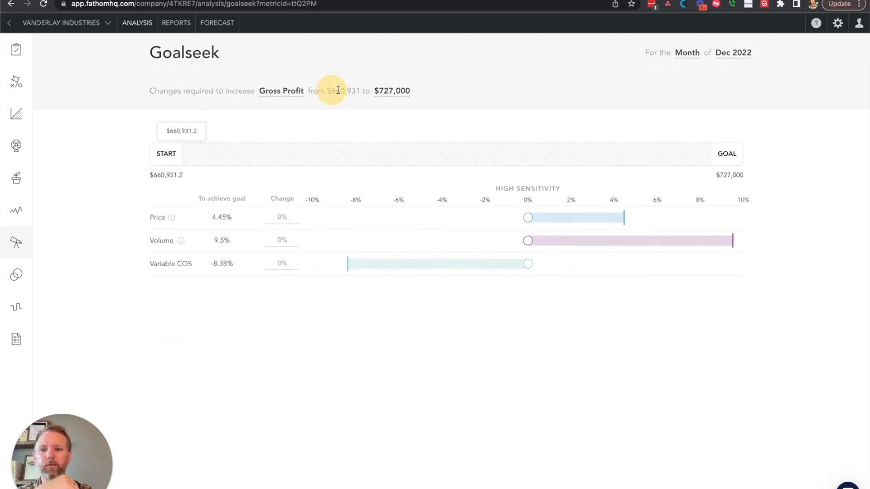
click(390, 92)
click(453, 114)
key(BackSpace)
key(BackSpace)
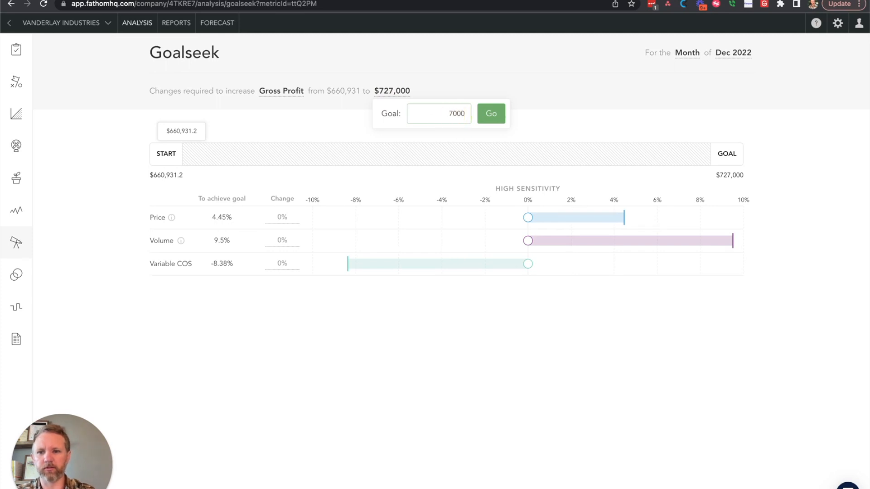
text(60)
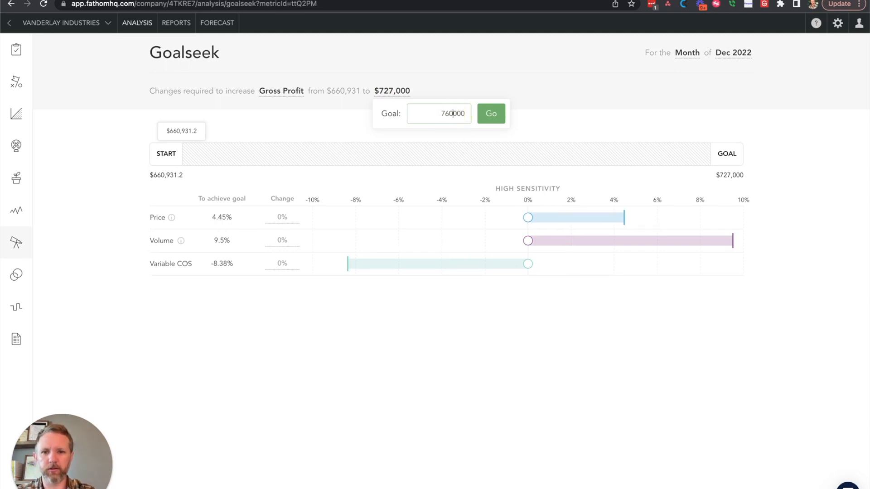
click(498, 115)
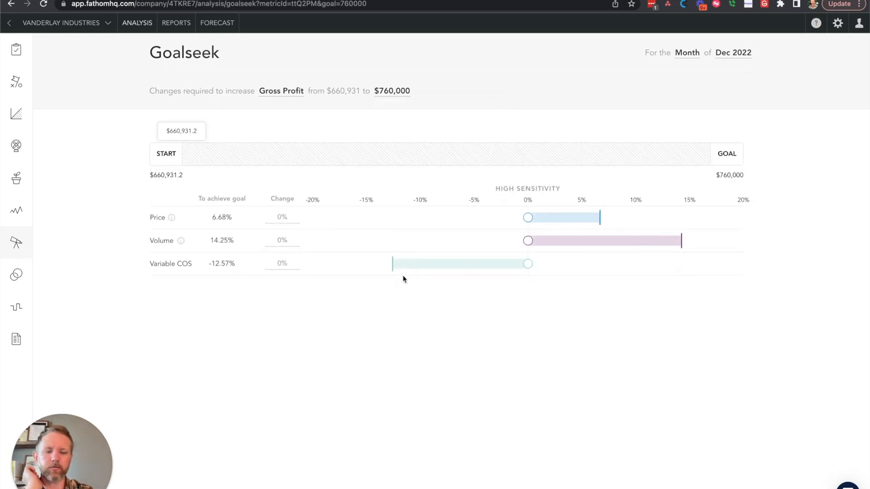
click(165, 159)
drag(152, 175, 185, 175)
click(716, 175)
click(729, 175)
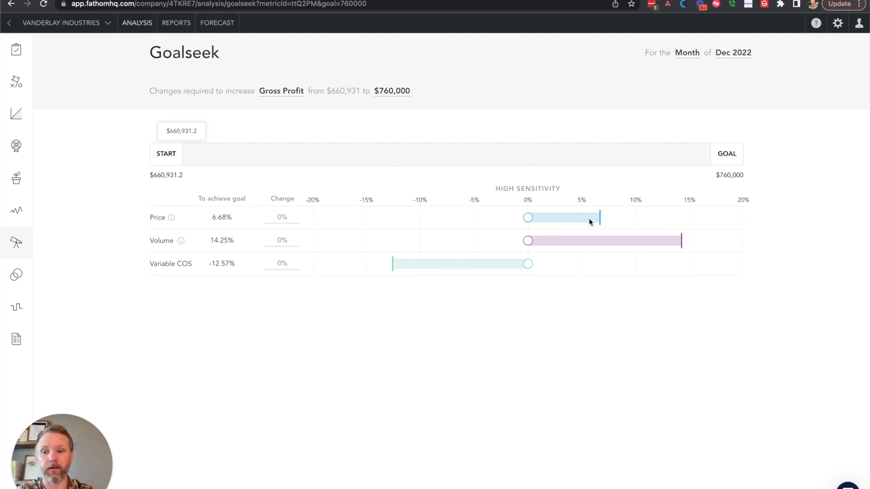
mouse_move(528, 241)
mouse_down()
mouse_move(626, 244)
mouse_move(528, 242)
mouse_up()
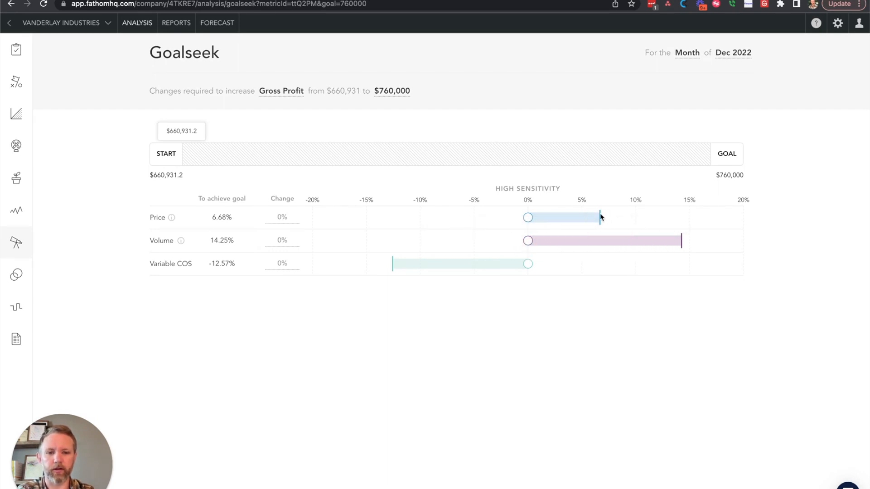
- Adjust the Gross Profit drivers to 3.18% for Price, -0.54% for Volume and -7.14% for Variable COS
mouse_move(527, 263)
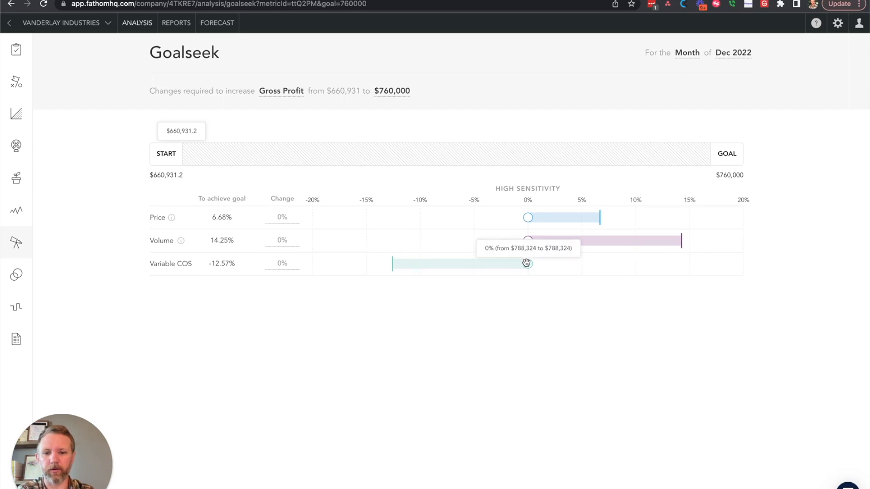
drag(527, 218, 597, 218)
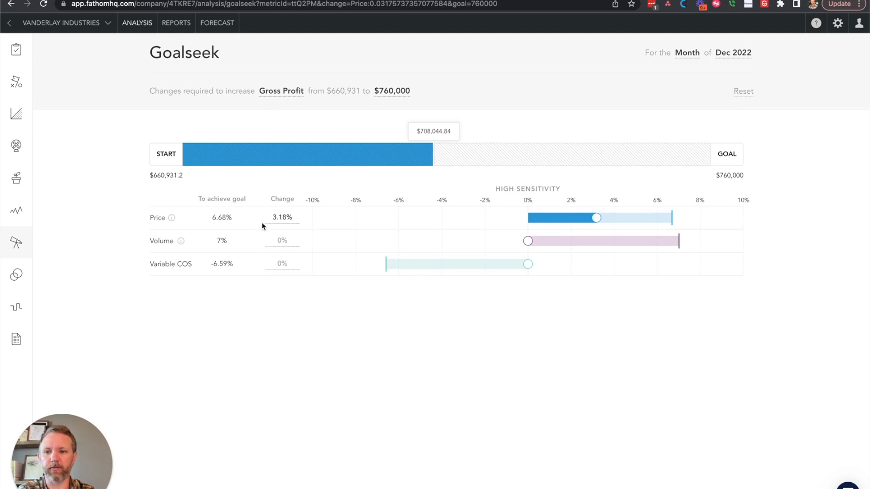
mouse_move(204, 152)
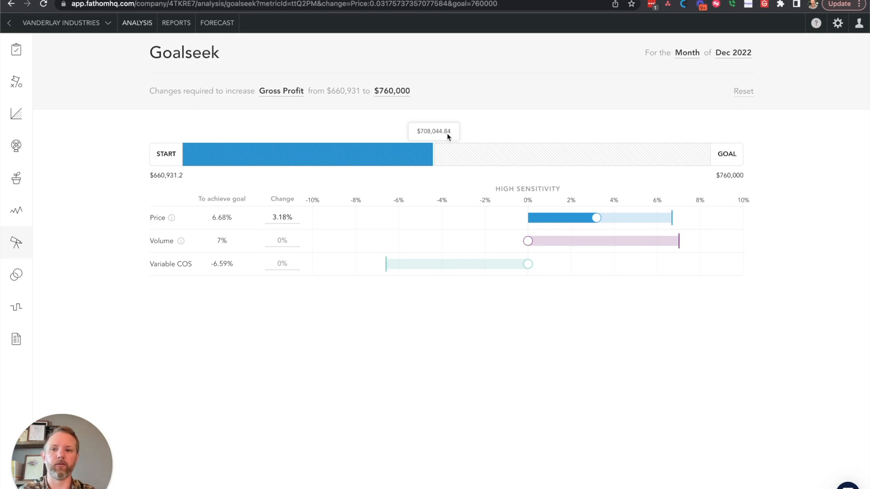
mouse_move(528, 242)
drag(528, 242, 516, 242)
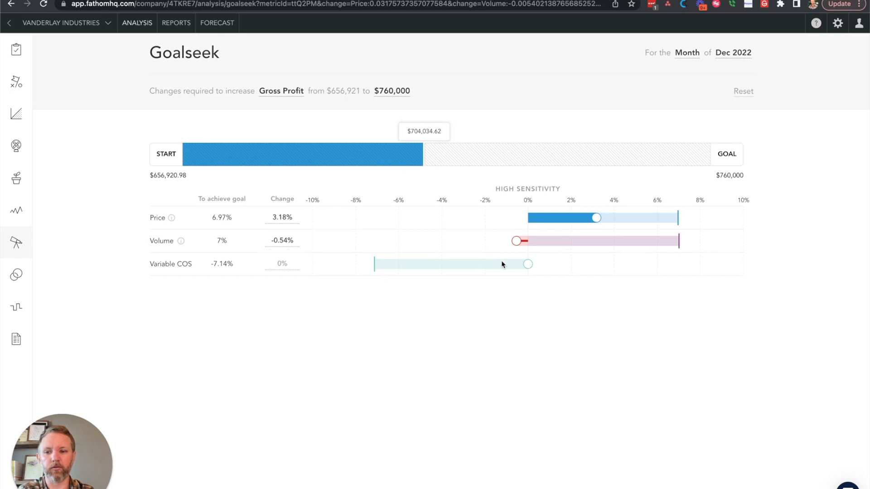
drag(528, 264, 376, 272)
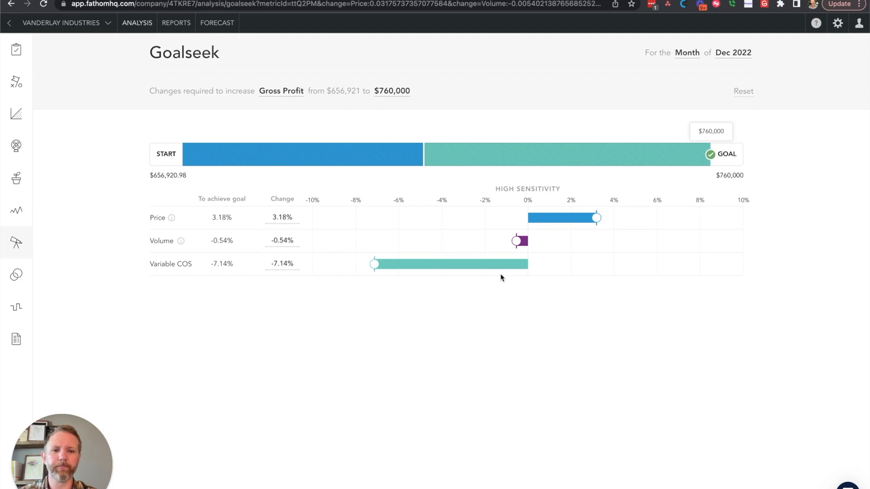
- Switch the goal metric to Operating Profit and set the Variable Expenses change to -100%
click(285, 91)
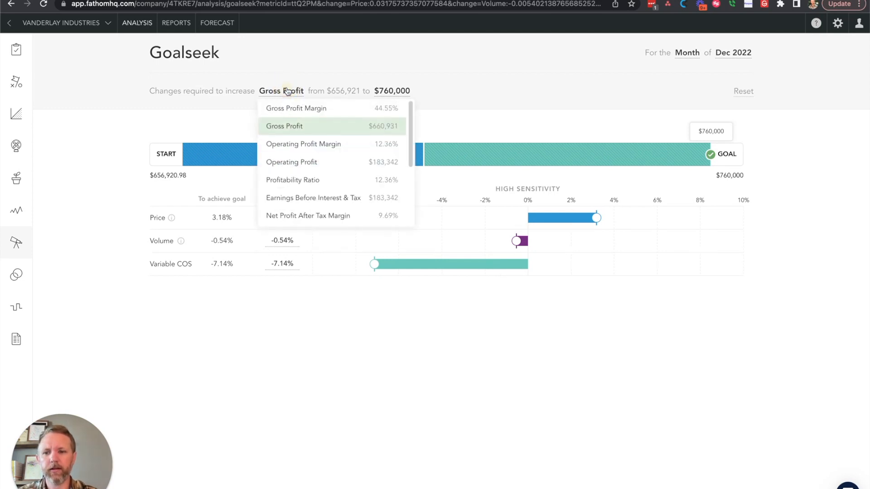
click(330, 163)
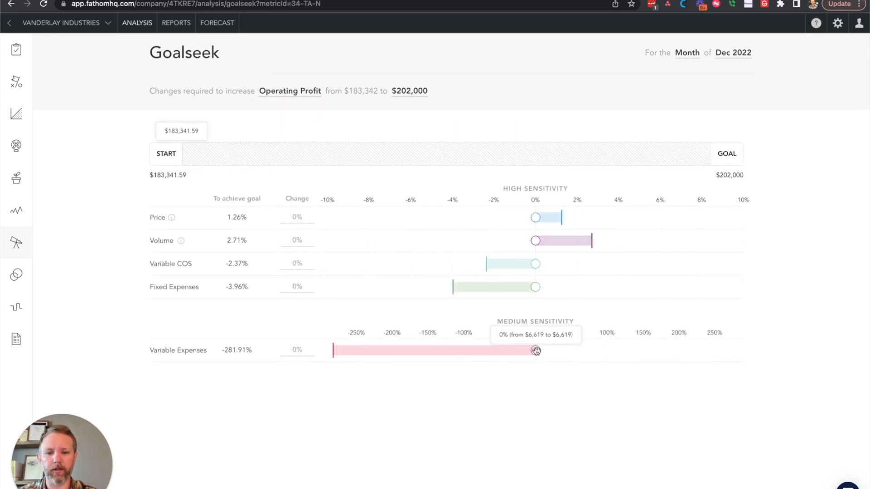
drag(535, 350, 424, 354)
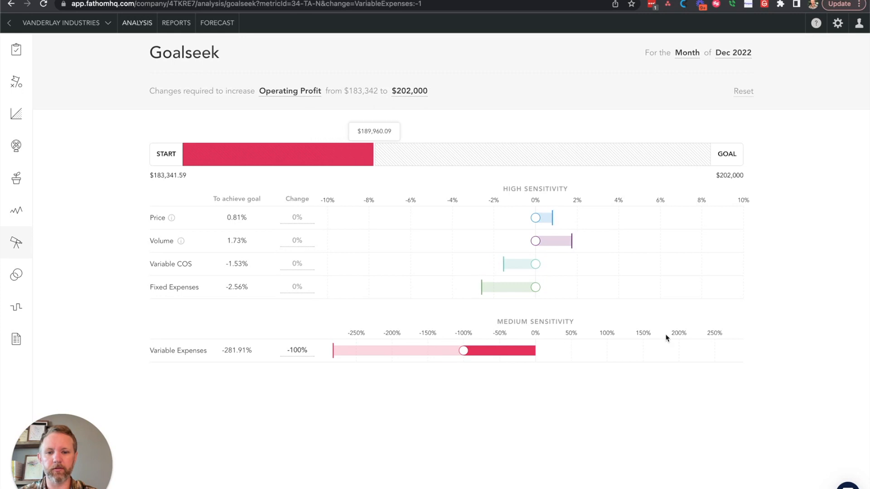
- Adjust the Operating Profit drivers to 0.39% for Price, 0.89% for Volume and -79.13% for Variable Expenses
drag(535, 218, 554, 244)
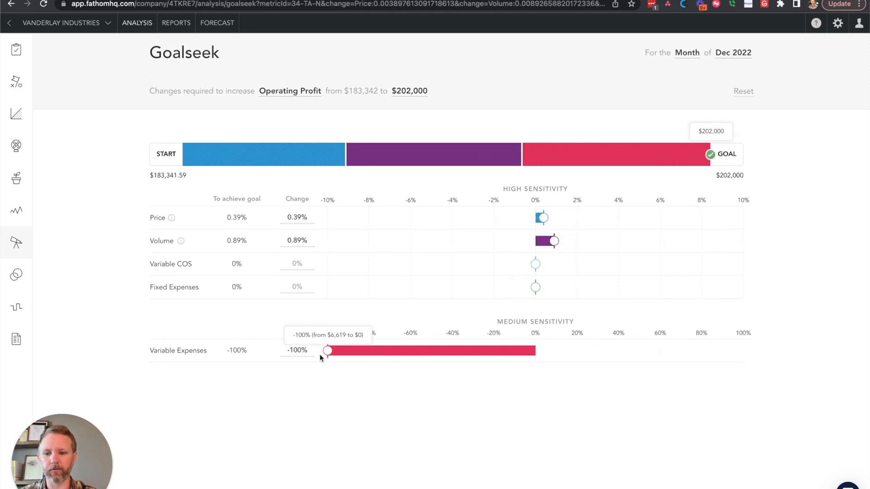
drag(327, 350, 371, 351)
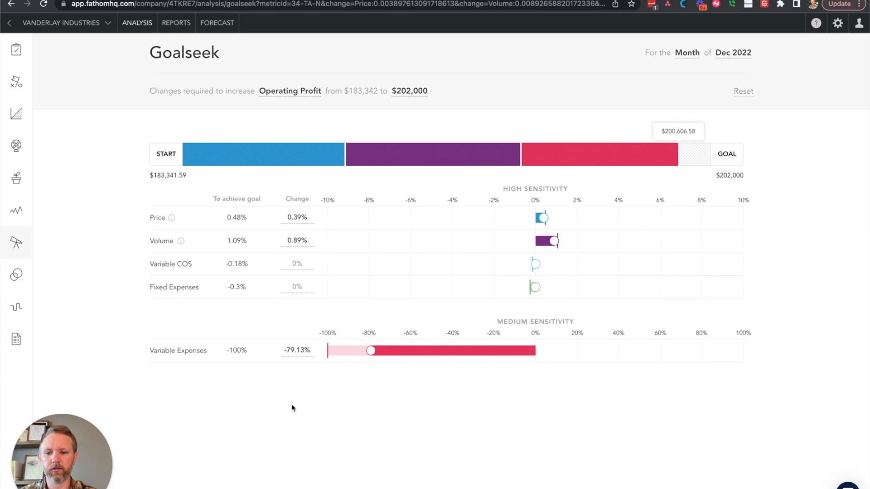
click(535, 265)
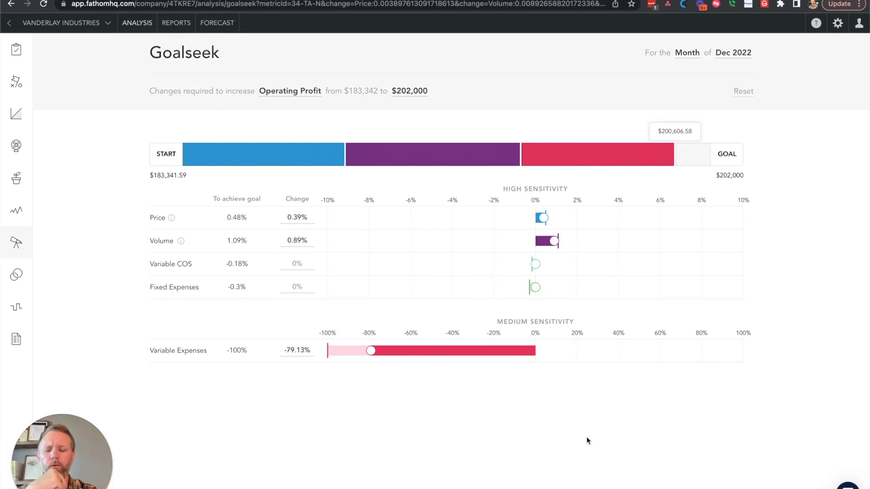
- Open the Profit & Loss forecast and inspect the Sales breakdown for January and February 2023
click(222, 22)
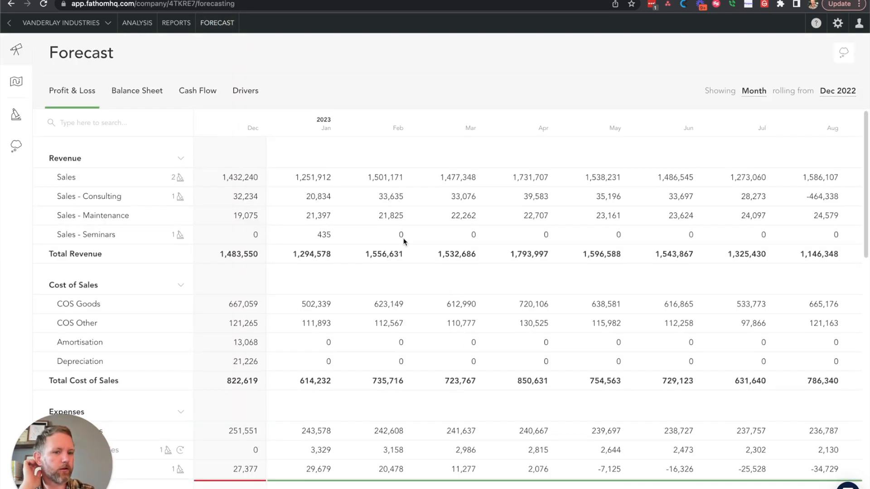
scroll(347, 258, left, 15)
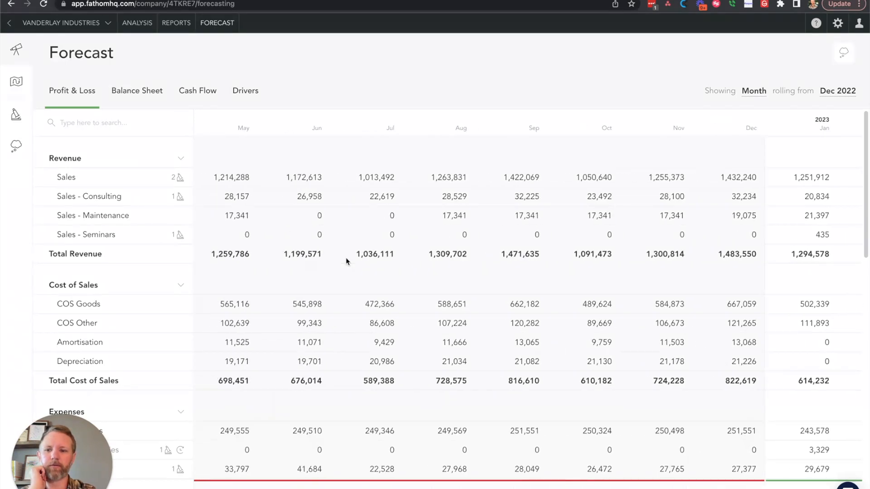
scroll(347, 262, left, 1)
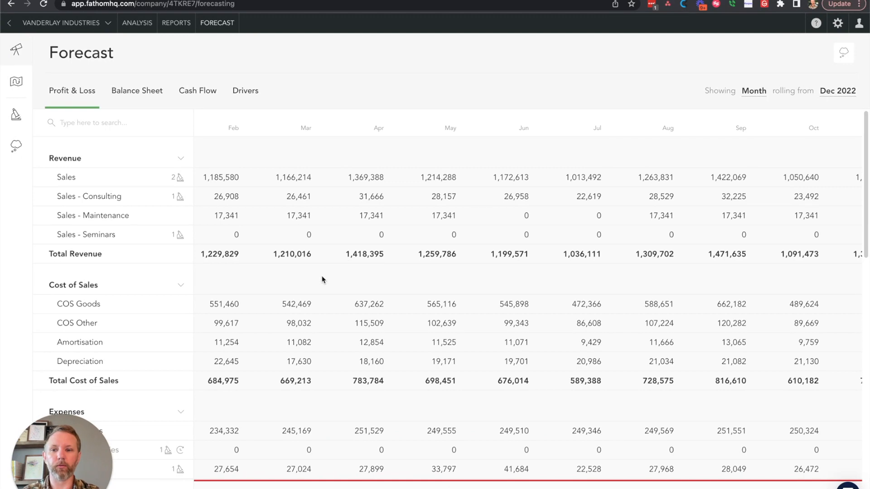
scroll(322, 225, left, 5)
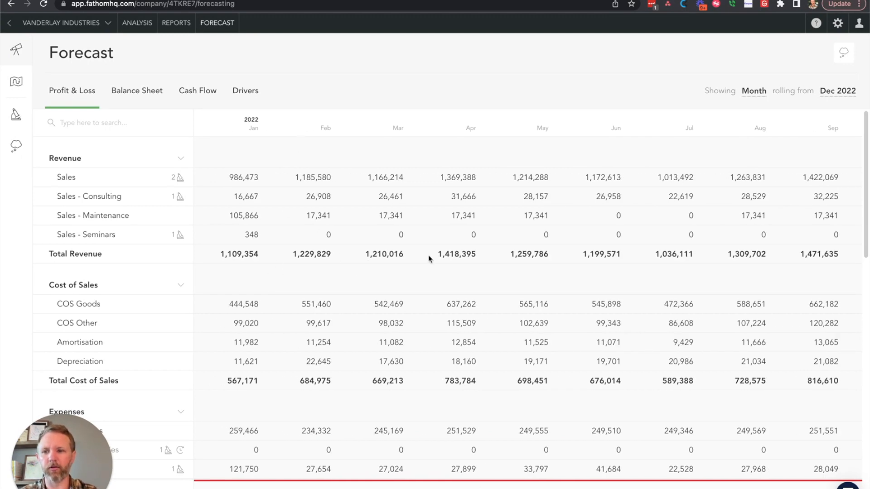
scroll(507, 246, right, 15)
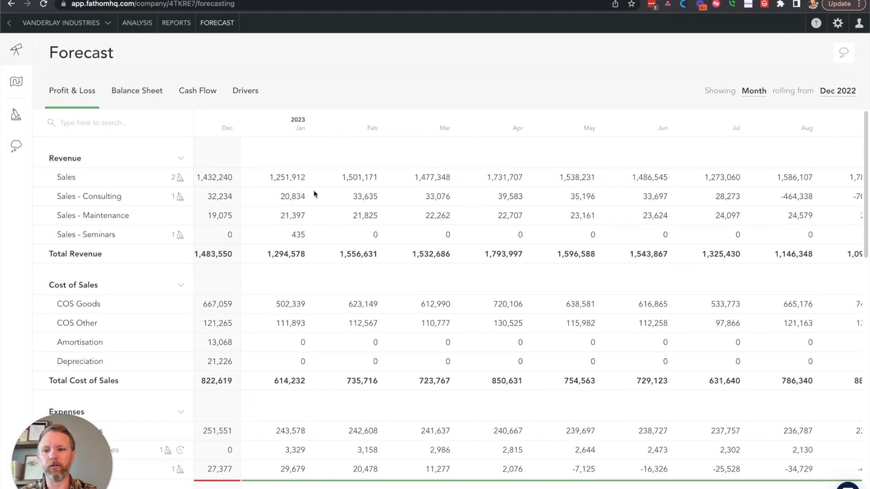
click(278, 179)
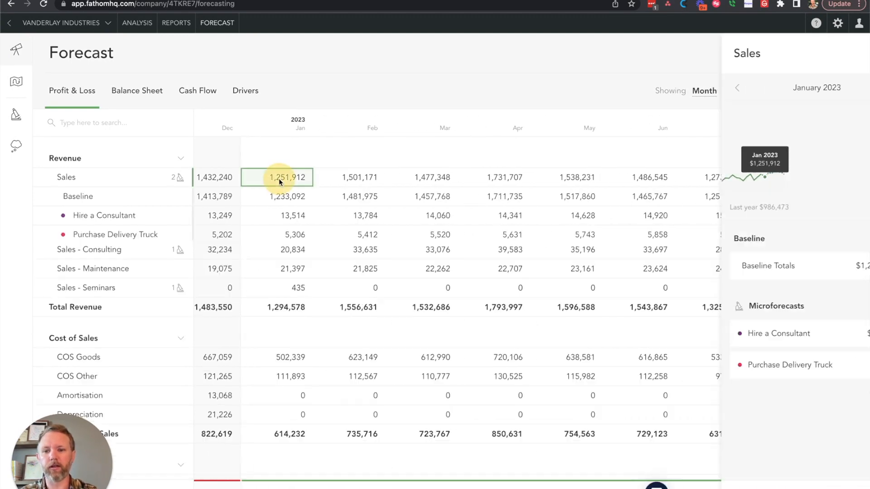
click(359, 180)
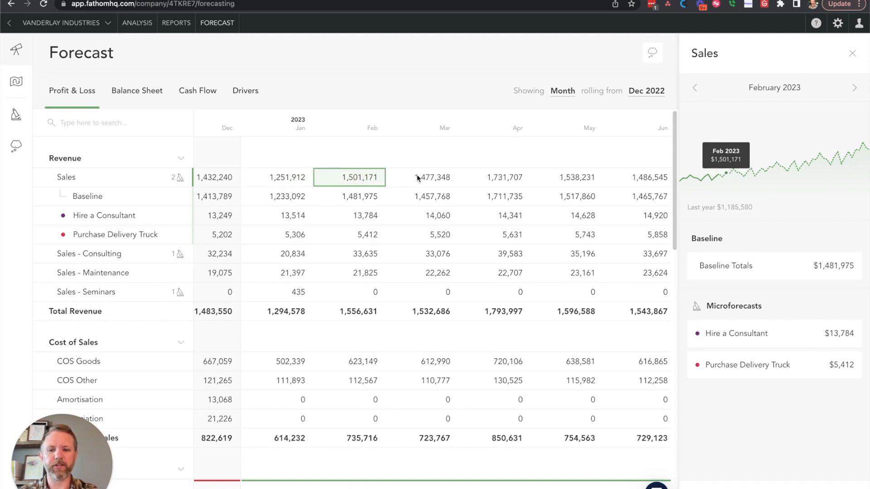
- Examine the cost of sales, expense and revenue lines, comparing the 2022 months with the 2023 forecast
scroll(410, 257, down, 5)
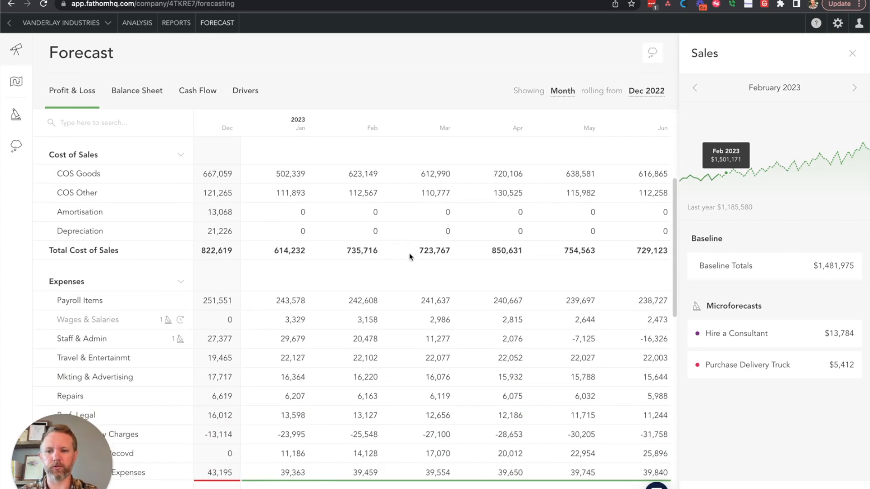
click(415, 424)
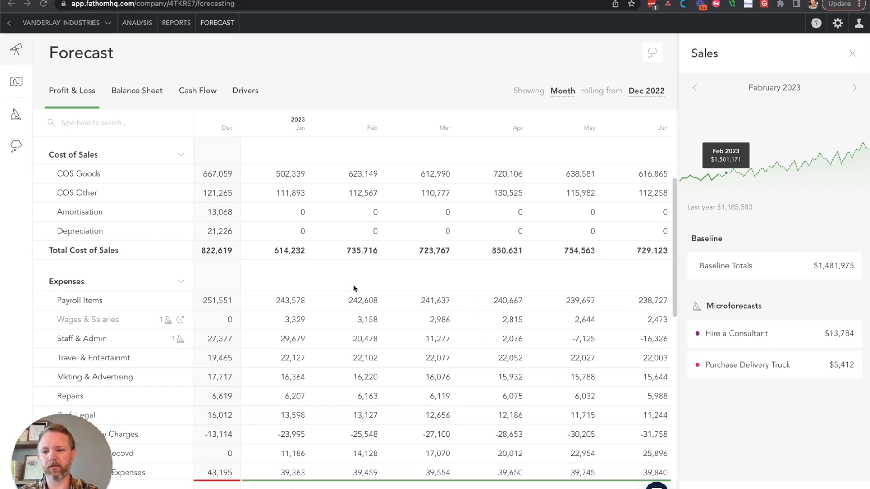
scroll(336, 285, down, 3)
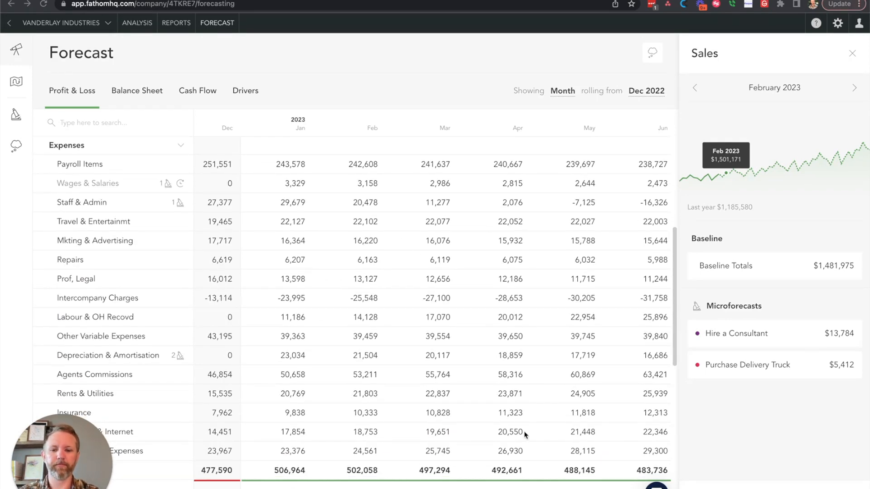
scroll(384, 329, left, 10)
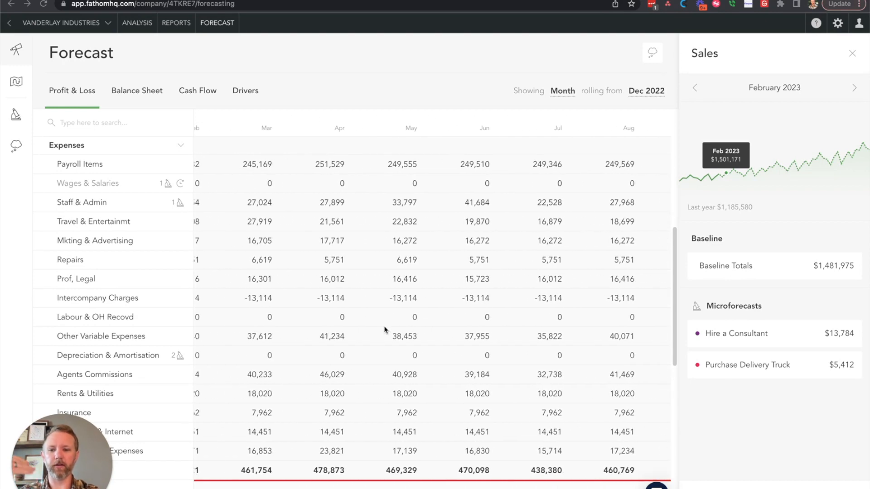
scroll(443, 252, right, 5)
scroll(443, 252, right, 5)
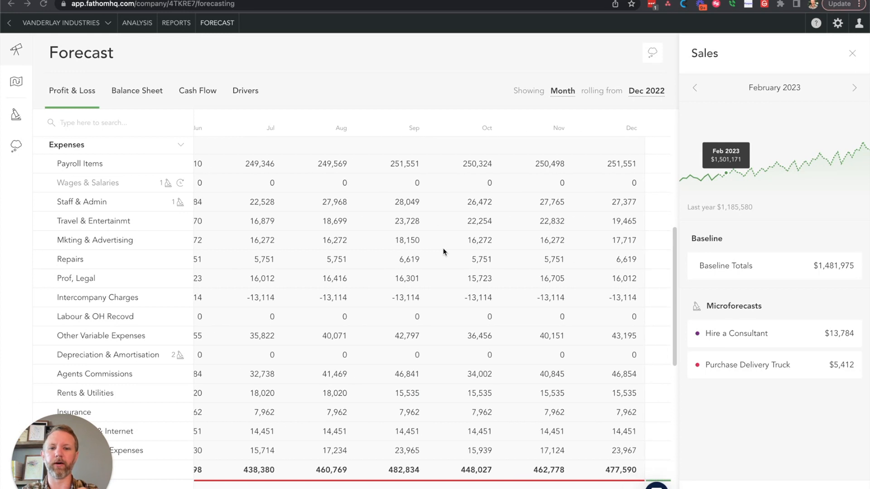
scroll(444, 252, right, 2)
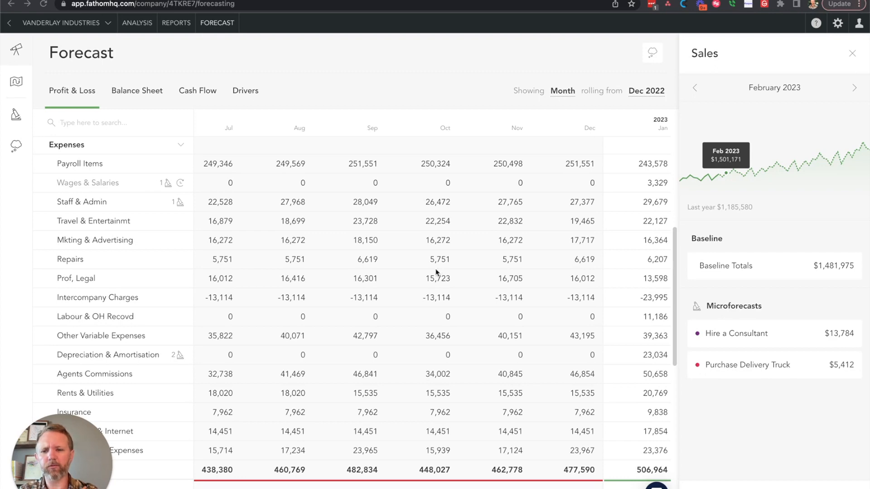
scroll(436, 272, up, 10)
scroll(437, 273, right, 2)
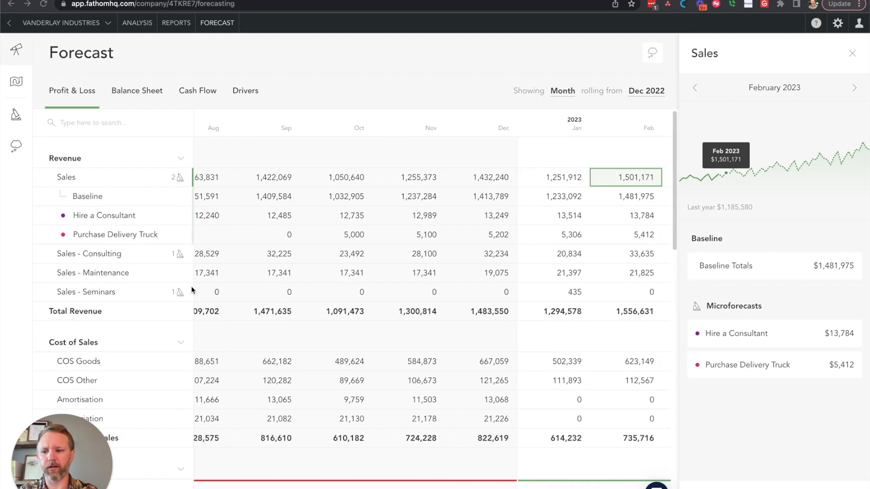
scroll(494, 286, right, 6)
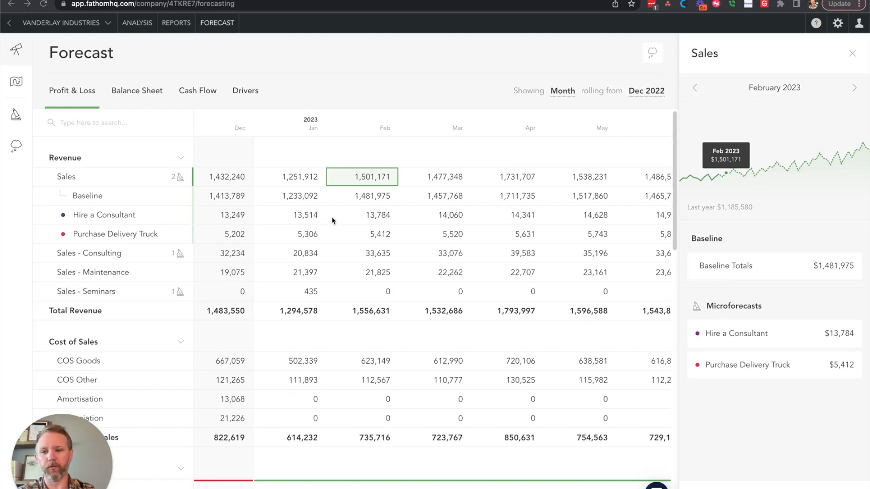
scroll(333, 221, left, 5)
scroll(332, 221, right, 5)
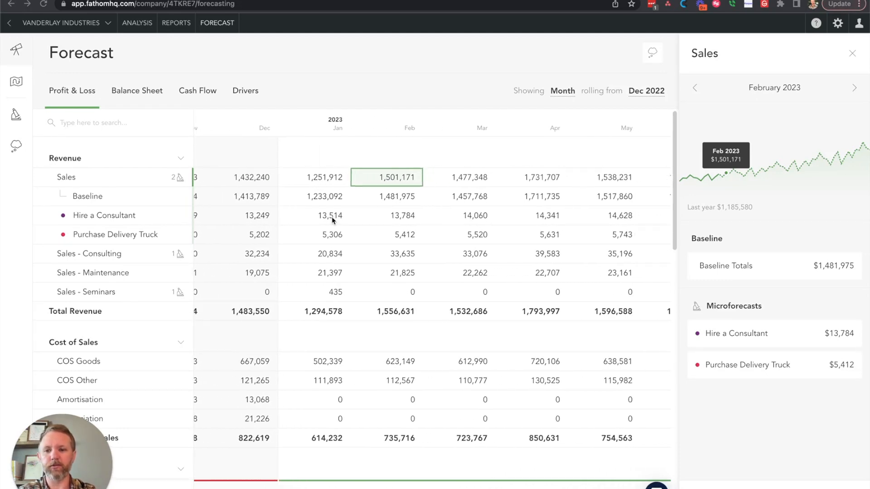
- Examine the remaining expense, other income, interest and tax lines of the Profit & Loss forecast, briefly expanding the key metrics summary
scroll(417, 236, down, 10)
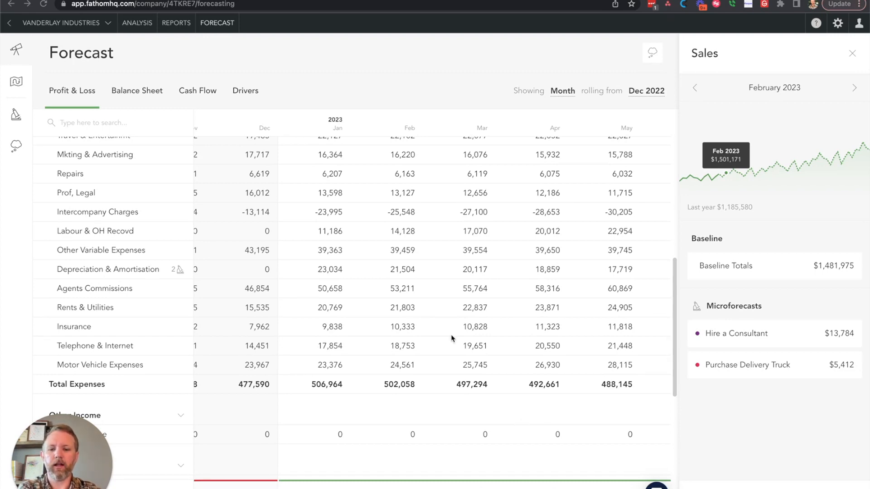
scroll(421, 308, down, 5)
scroll(421, 308, down, 3)
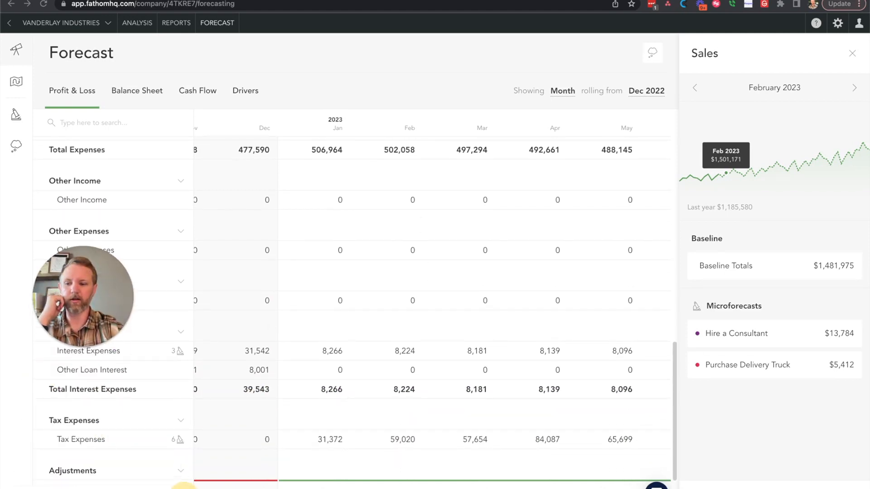
scroll(236, 418, down, 1)
click(181, 486)
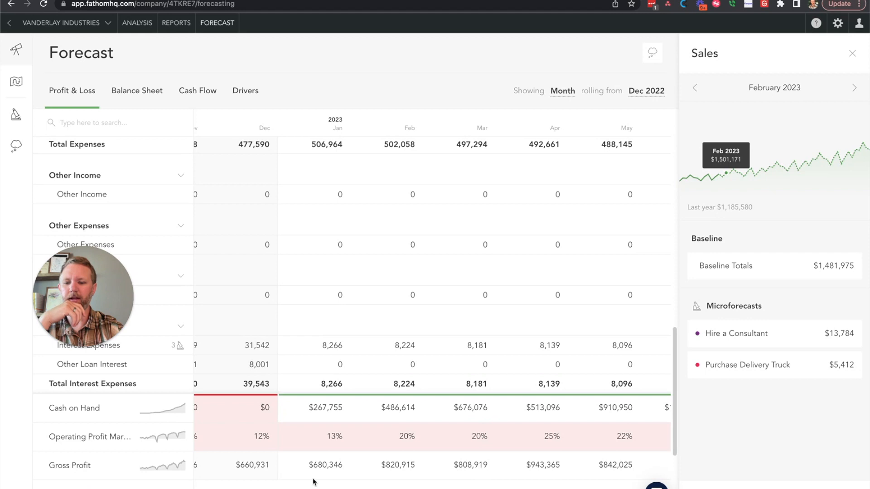
click(179, 486)
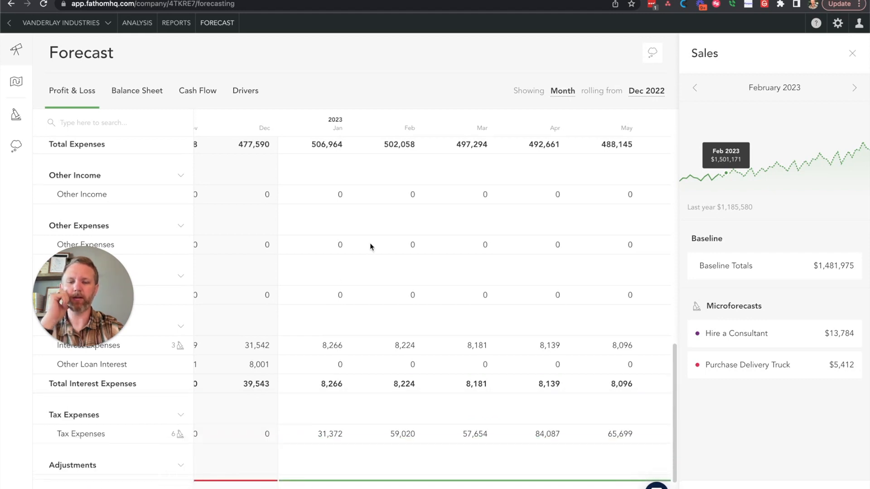
scroll(370, 245, up, 1)
scroll(371, 247, up, 3)
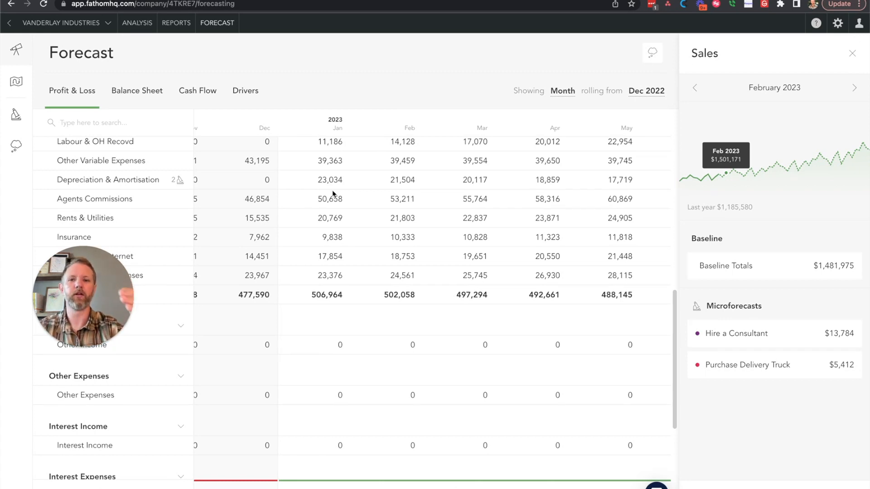
- View the list of microforecasts in all categories and open the Business Roadmap
click(16, 114)
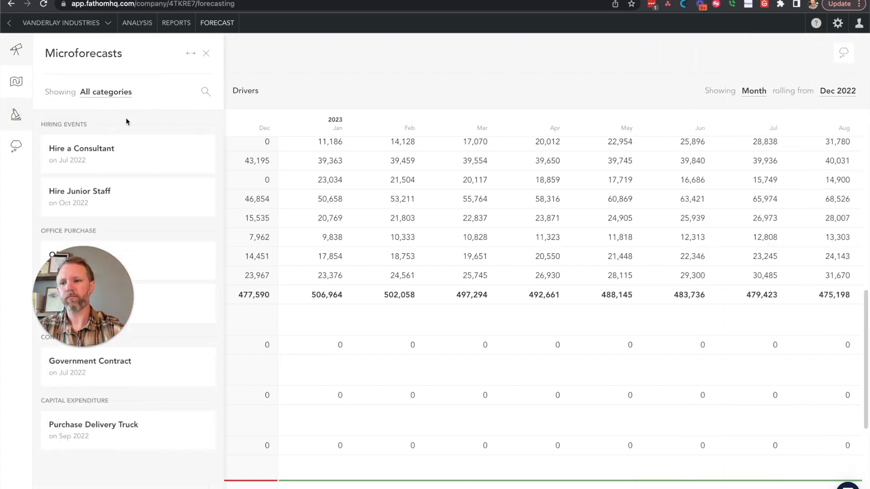
click(16, 83)
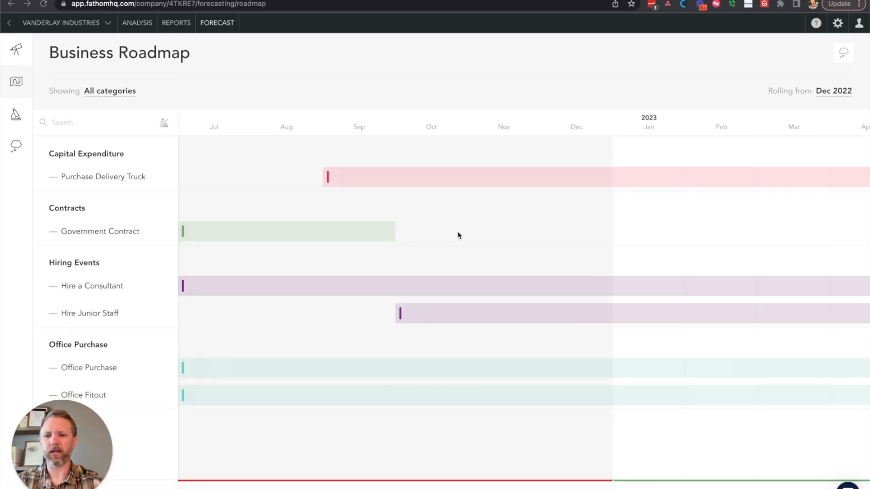
click(383, 178)
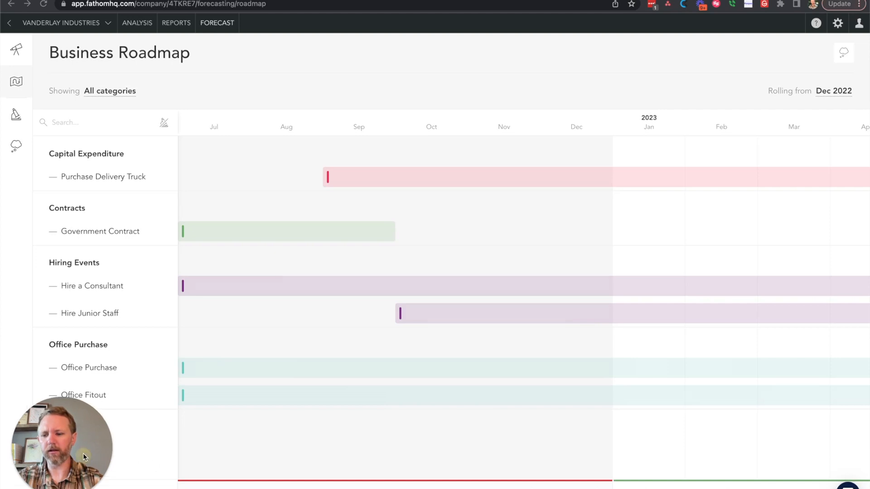
drag(83, 455, 82, 408)
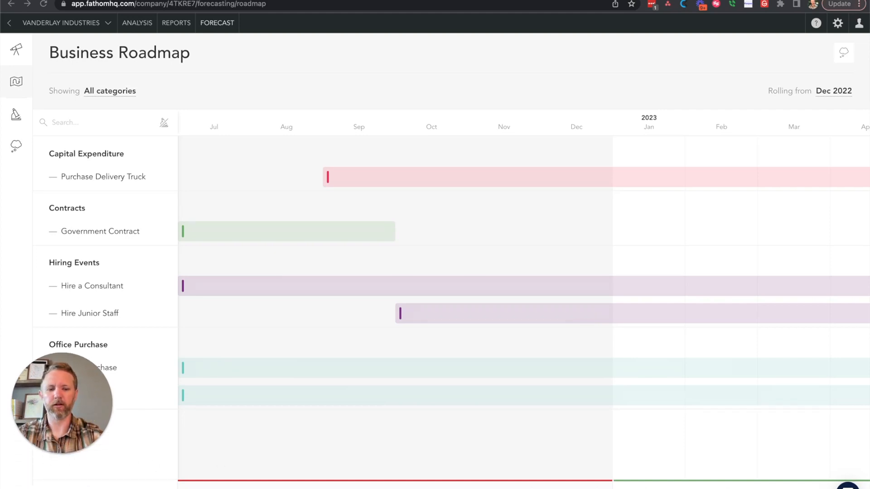
- Open the Purchase Delivery Truck microforecast from the roadmap to review its monthly figures, and return to the roadmap
scroll(406, 332, right, 2)
scroll(406, 332, right, 3)
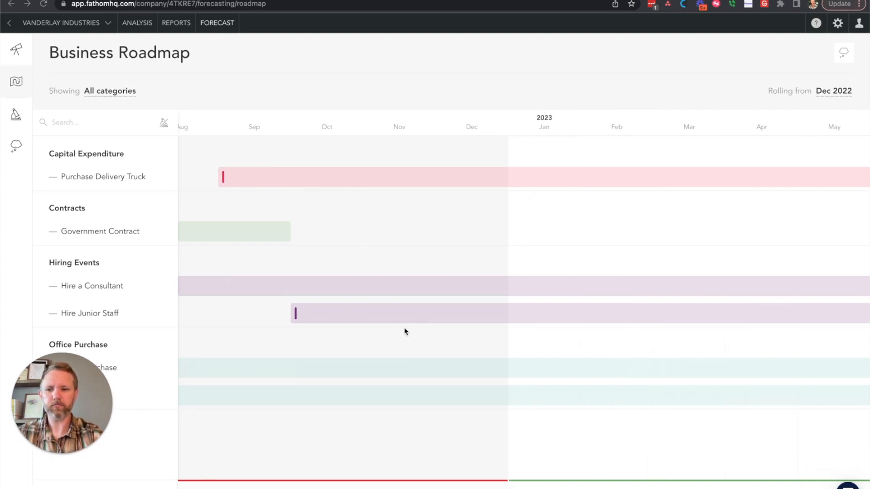
click(317, 177)
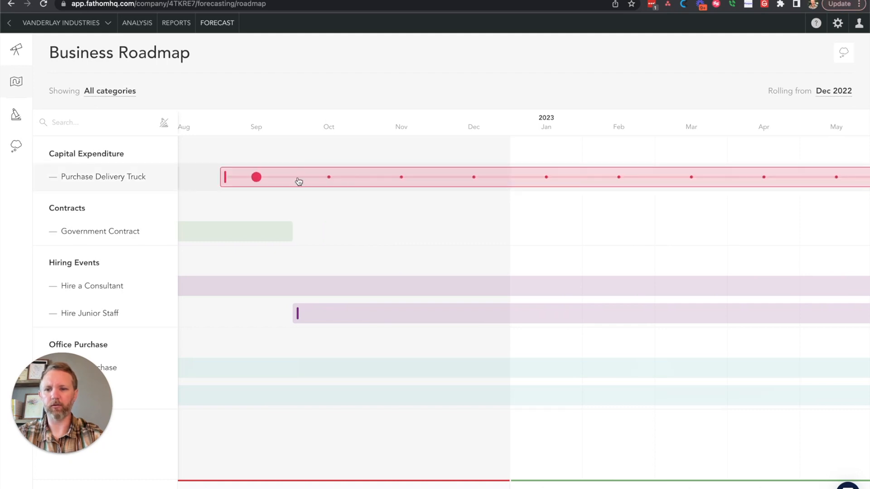
click(755, 179)
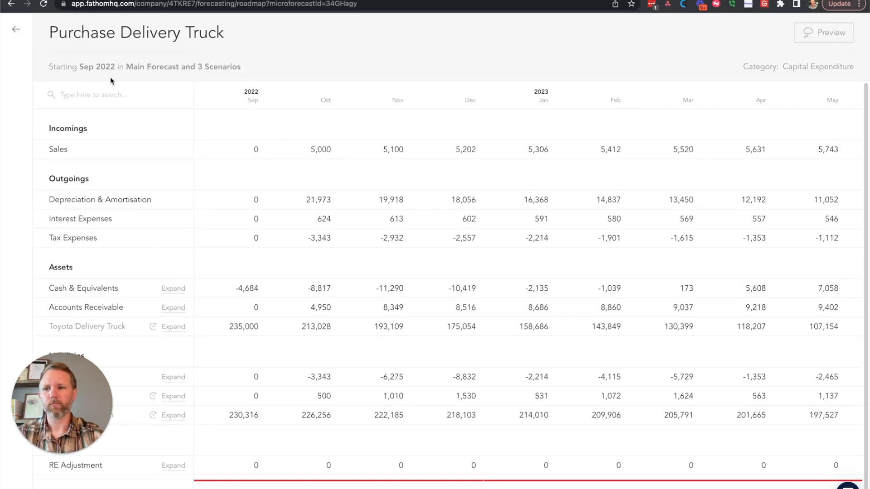
click(16, 29)
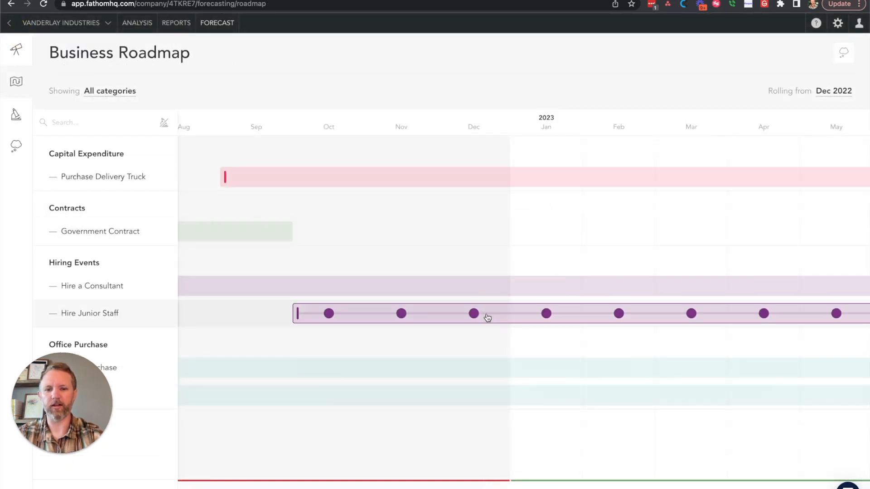
- Open the Hire Junior Staff microforecast, inspect the value rules for Sales - Seminars in February 2023, and return to the roadmap
mouse_move(547, 314)
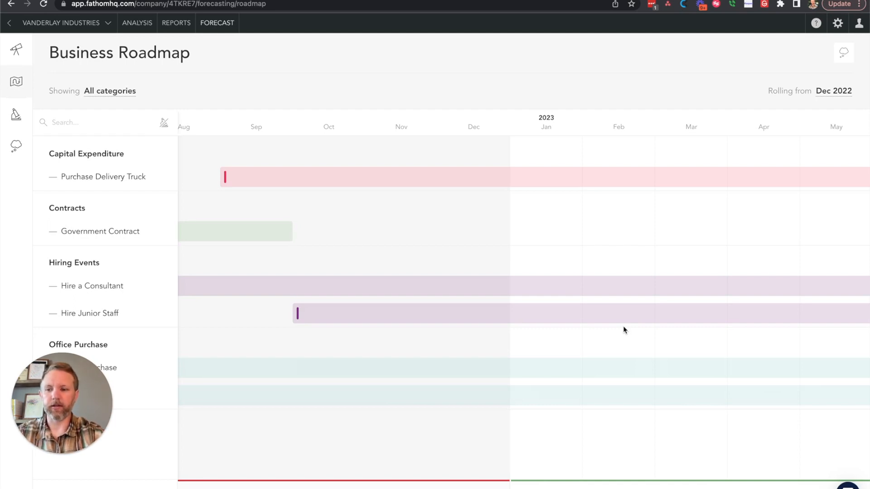
mouse_move(587, 314)
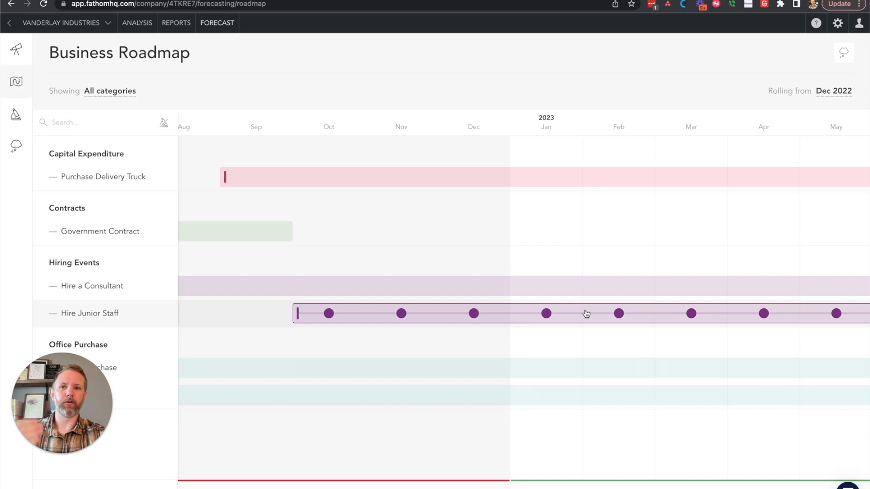
click(586, 314)
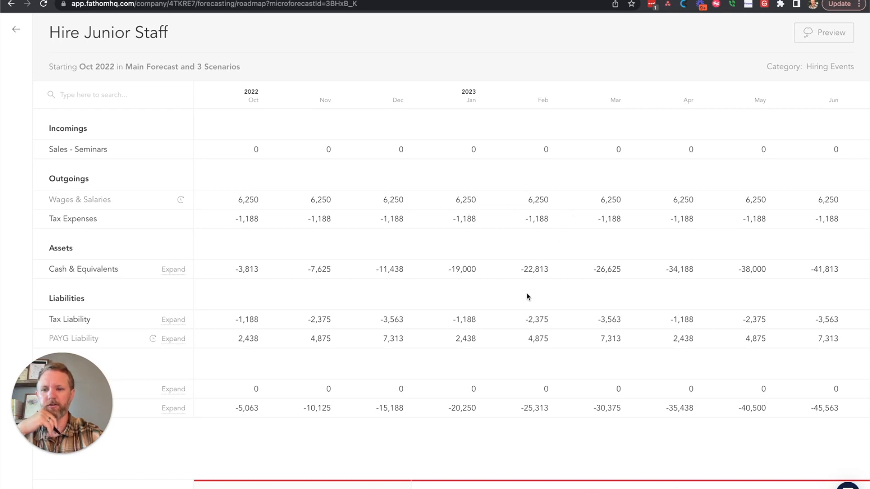
scroll(613, 279, right, 5)
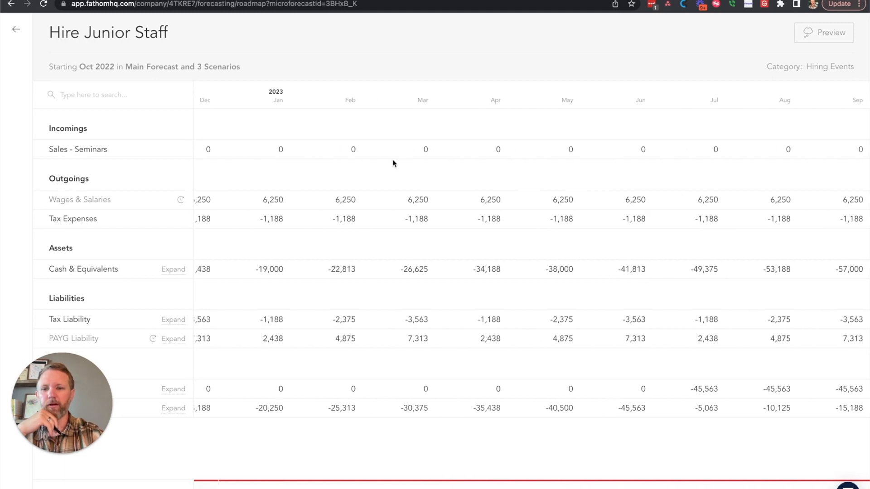
click(357, 150)
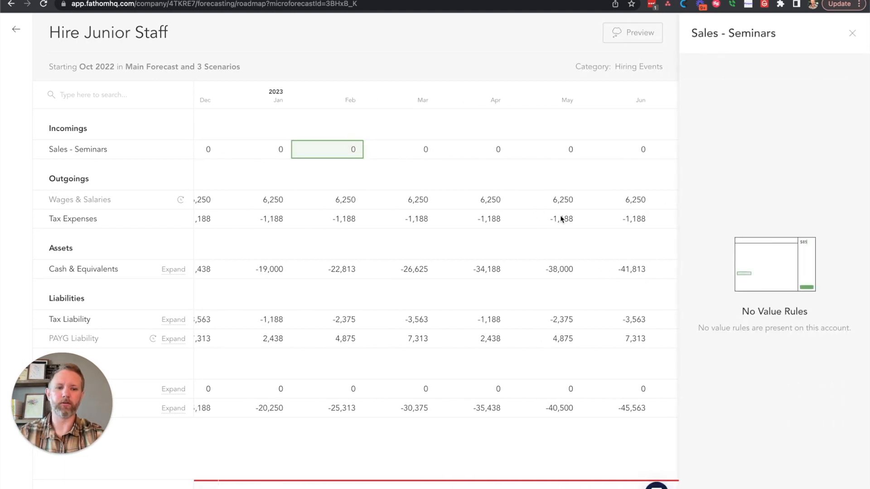
click(376, 172)
click(349, 148)
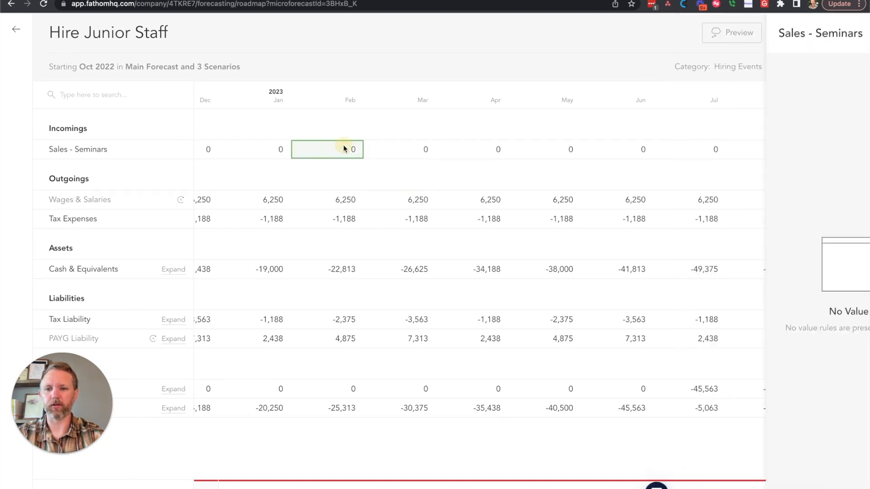
scroll(343, 149, right, 2)
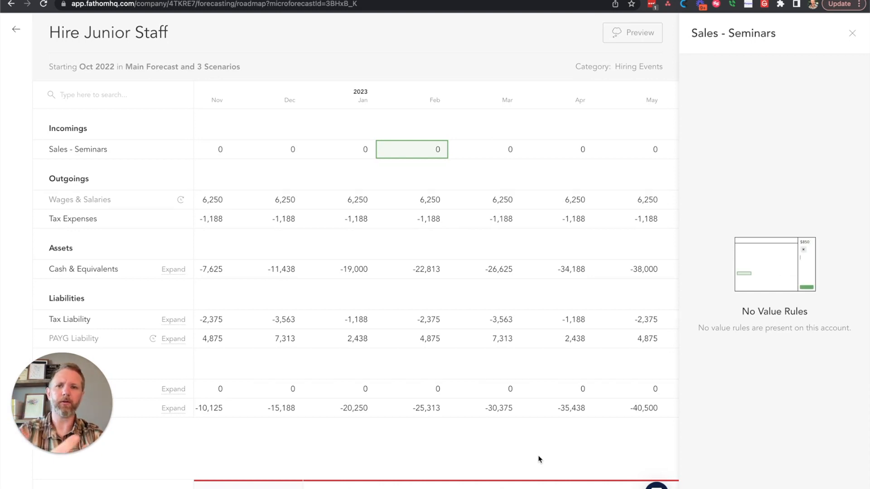
click(16, 30)
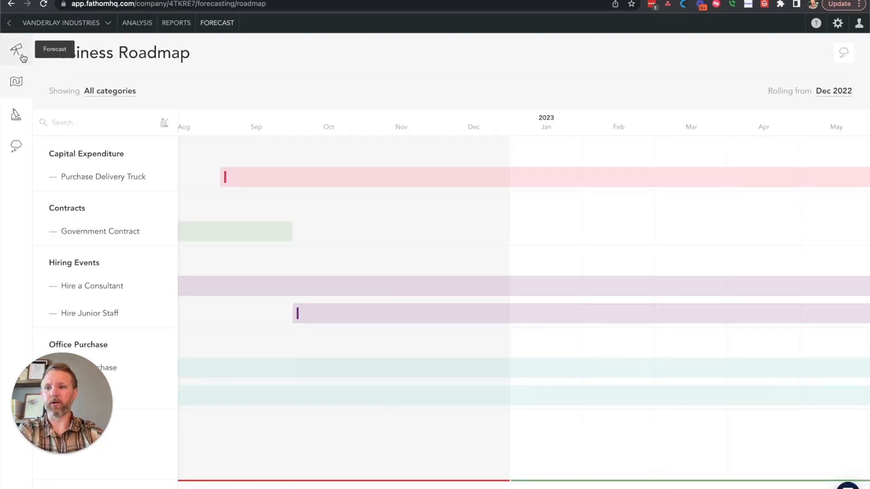
- Return to the Profit & Loss forecast, check the available rolling-from months, and open the Sales account's rule timeline
click(16, 49)
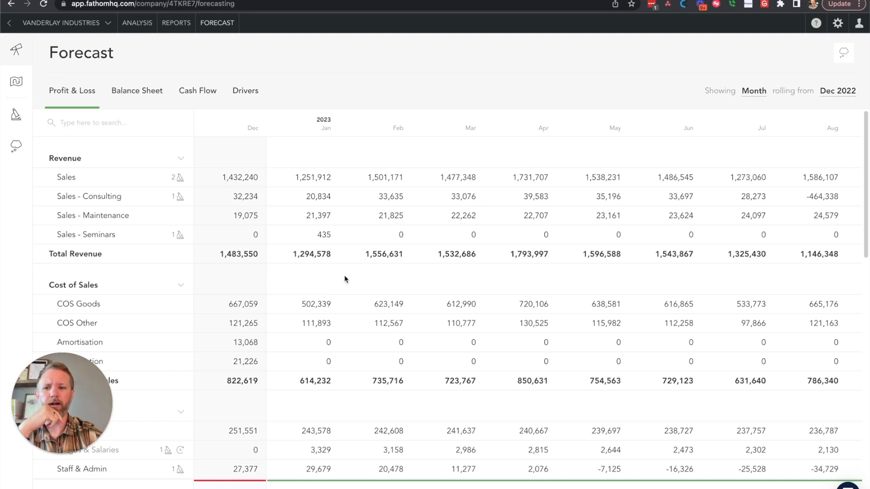
scroll(346, 278, left, 4)
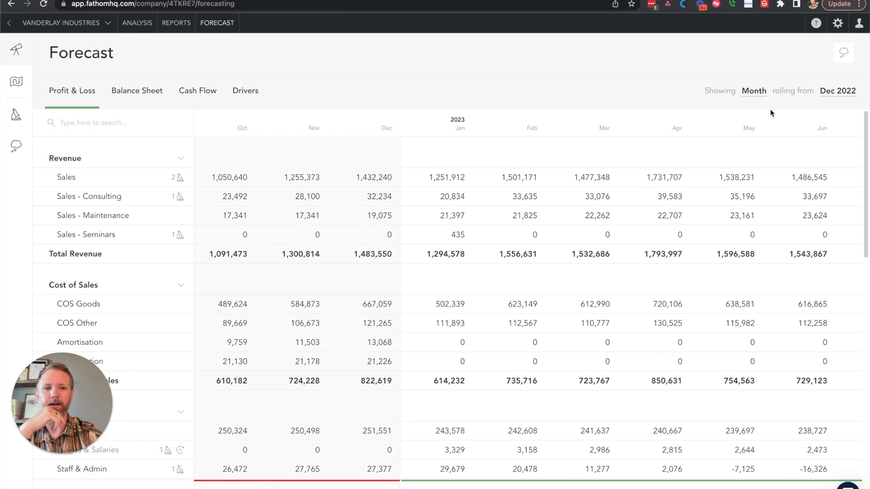
click(850, 90)
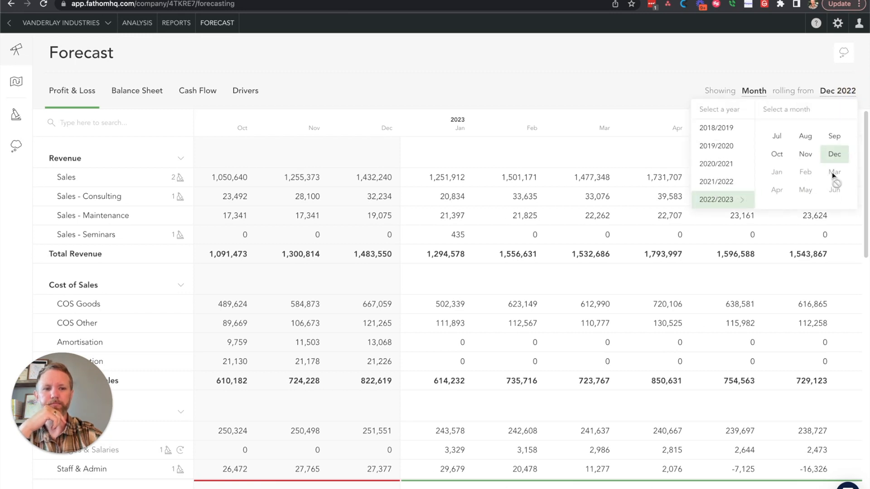
click(659, 80)
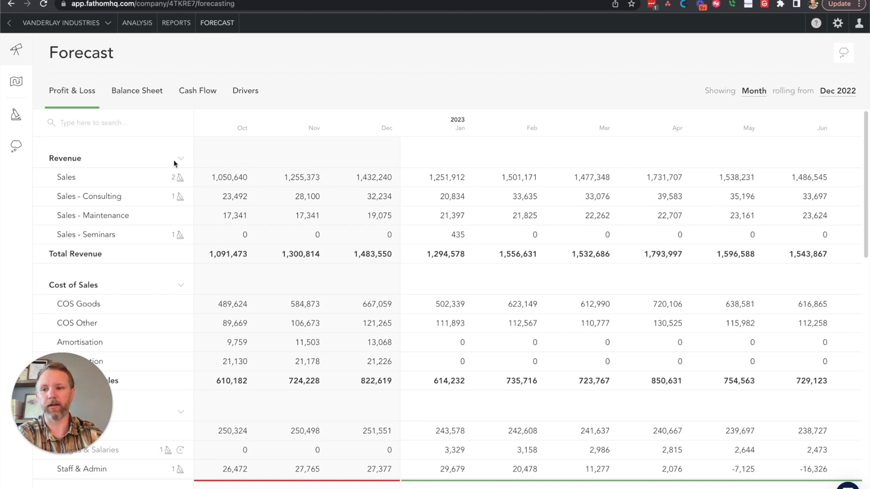
click(148, 177)
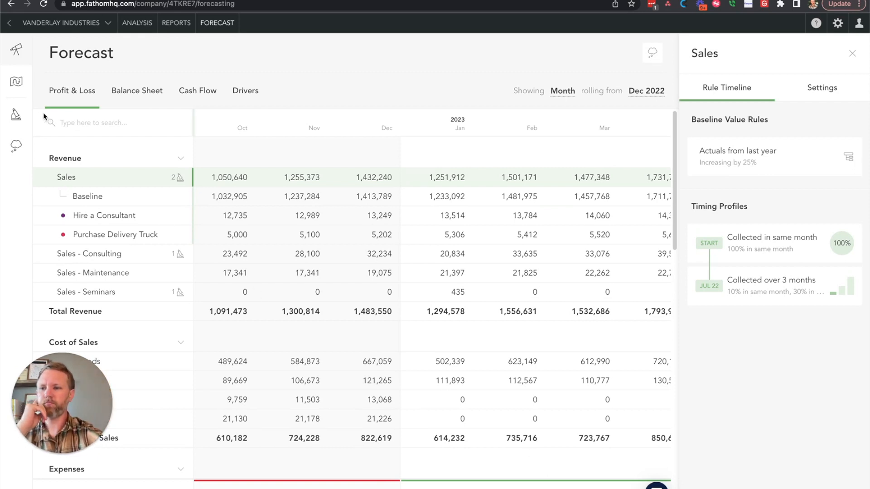
- Compare the forecast under the Best Case, Worst Case and 120 Day Collection scenarios
click(15, 145)
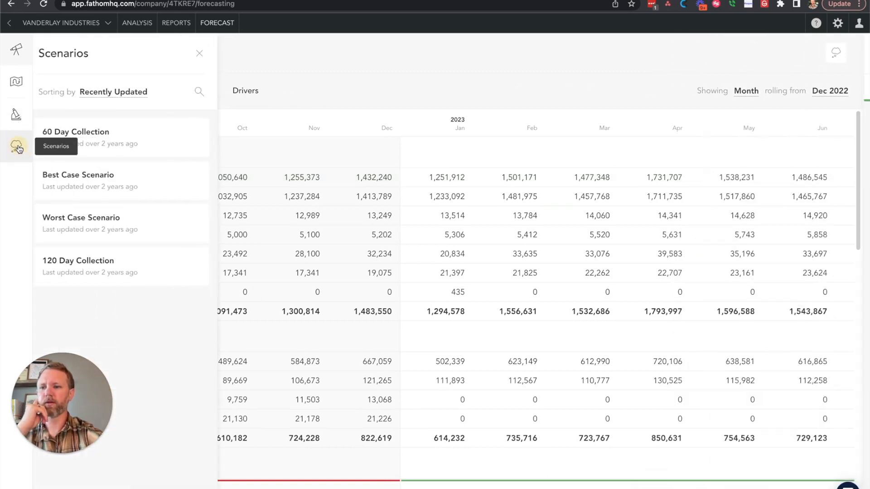
click(141, 178)
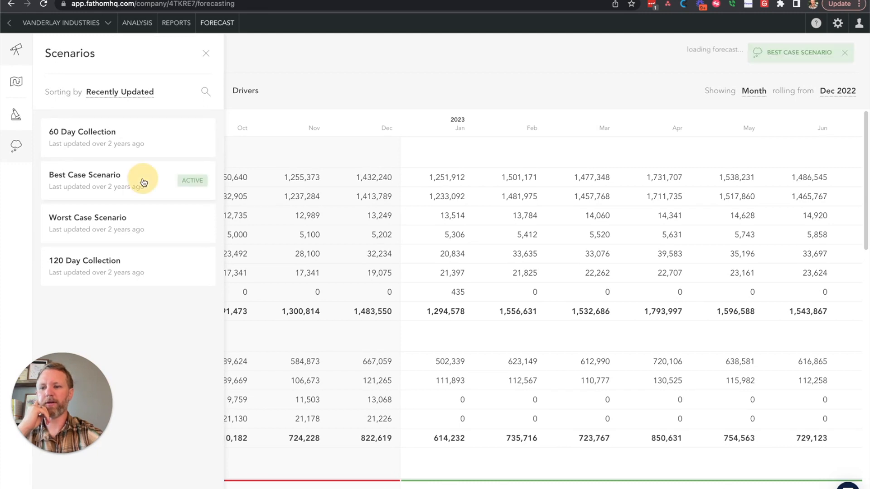
click(154, 224)
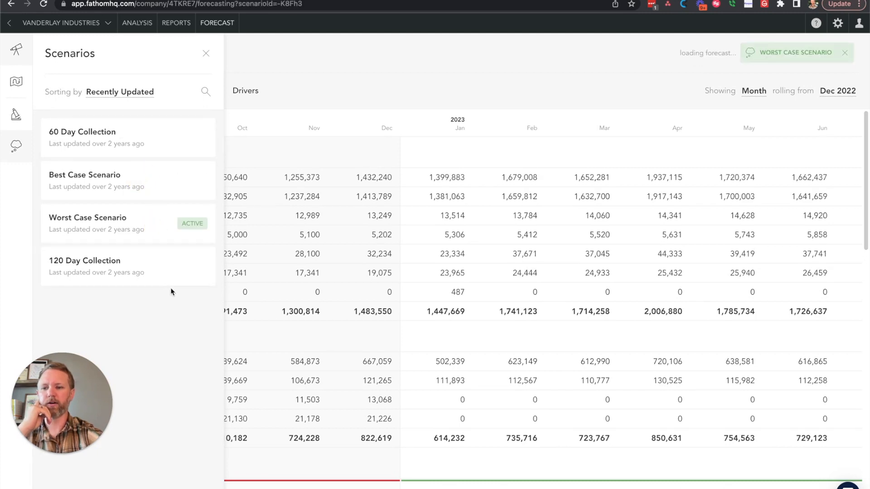
click(162, 271)
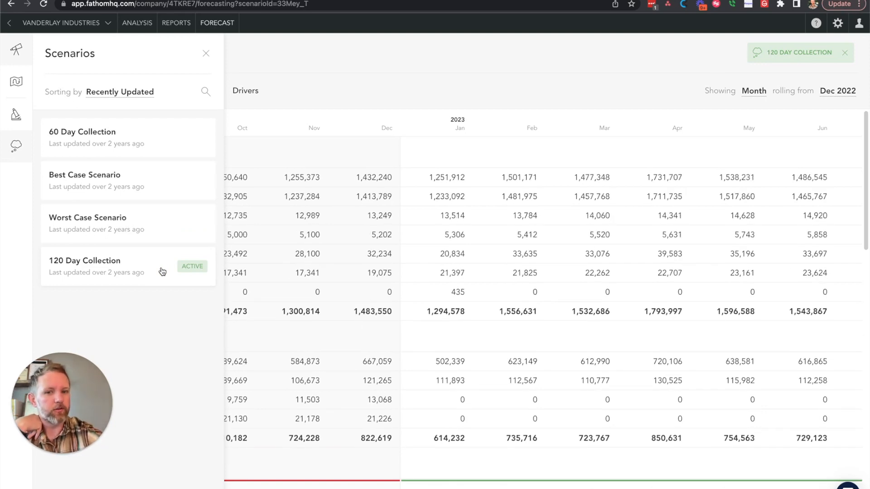
click(148, 225)
click(144, 173)
- Open the published Forecast Analysis report and review its Business Roadmap, Hire a Consultant and Revenue Forecast sections
click(175, 23)
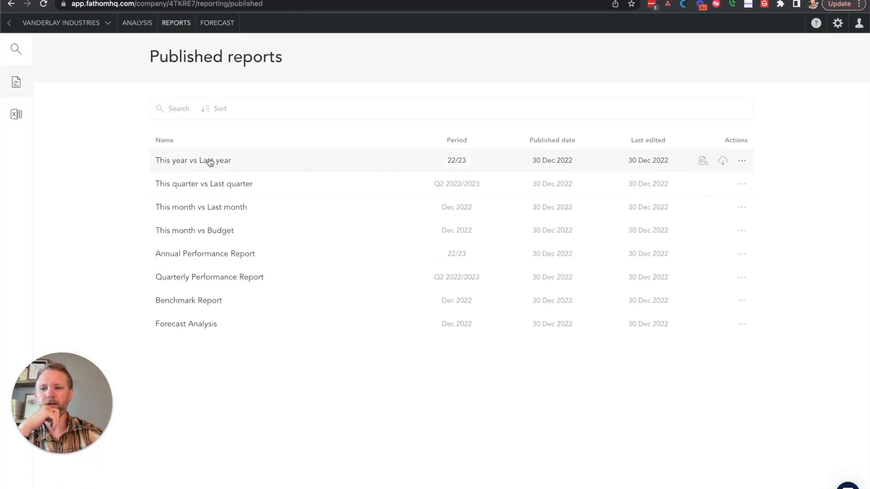
click(210, 326)
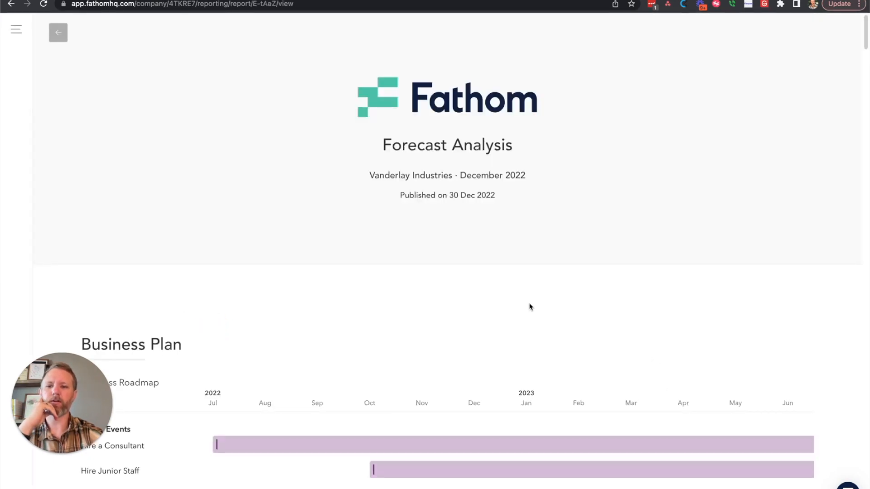
scroll(304, 277, down, 8)
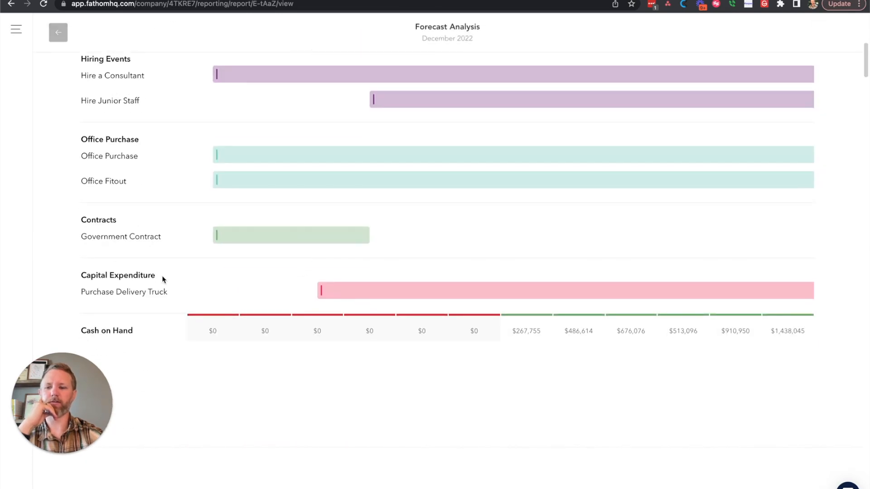
scroll(164, 279, down, 5)
scroll(163, 279, down, 5)
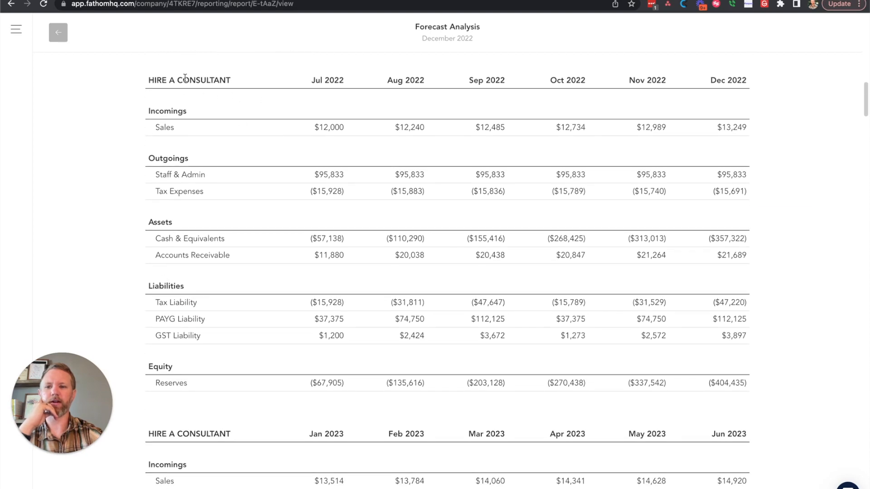
scroll(273, 265, down, 12)
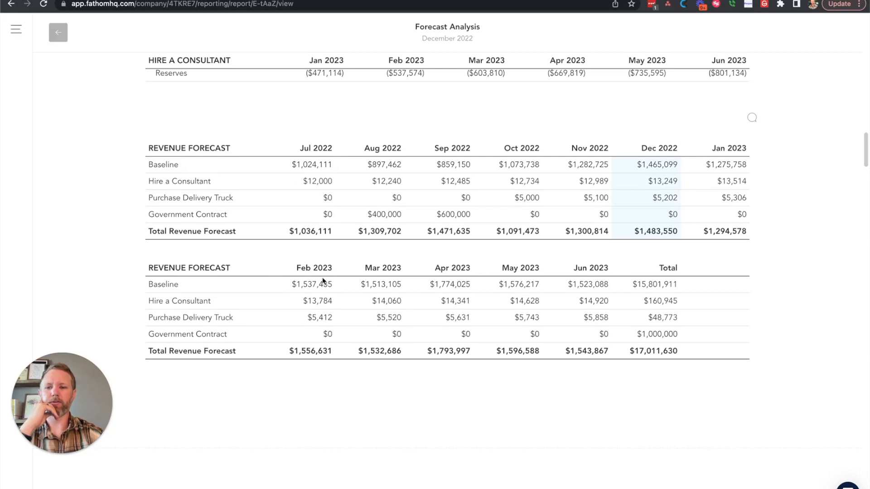
- Review the report's Cash Flow Charts and the Profit & Loss and Balance Sheet tables of its Three-way Forecast
scroll(323, 282, down, 2)
scroll(323, 282, down, 10)
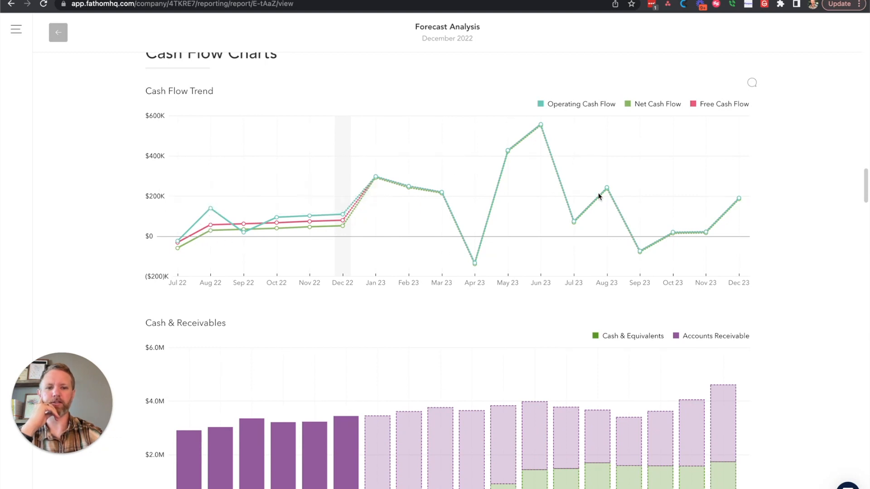
scroll(784, 315, down, 5)
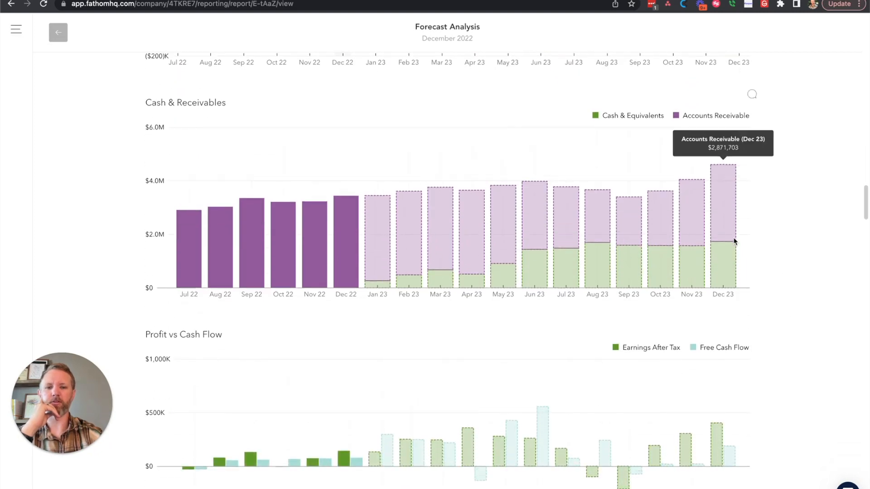
scroll(804, 315, down, 5)
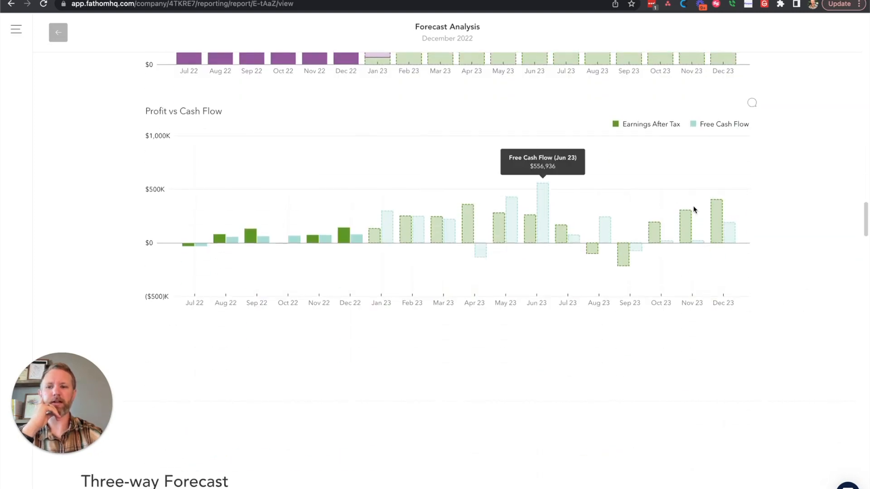
scroll(775, 311, down, 5)
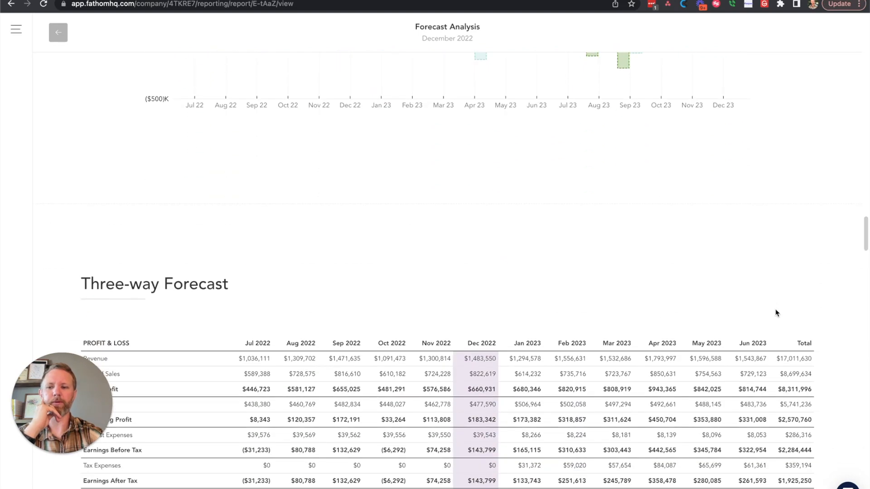
scroll(776, 311, down, 3)
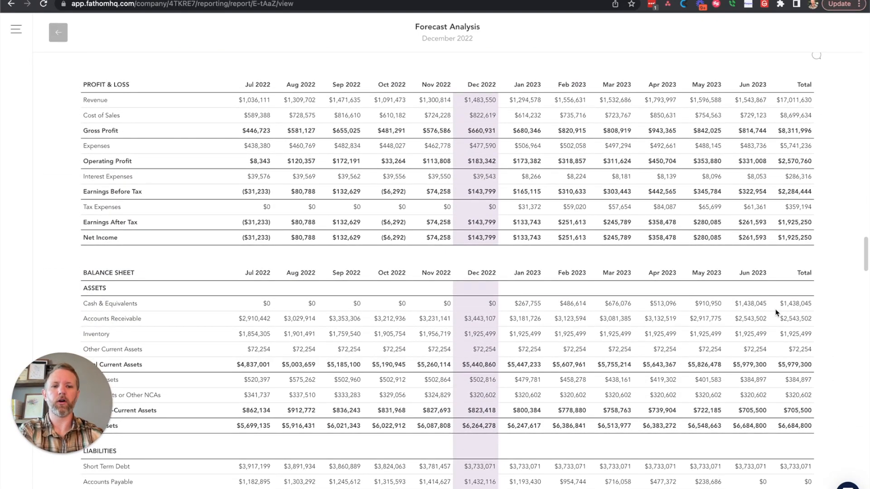
scroll(516, 346, down, 3)
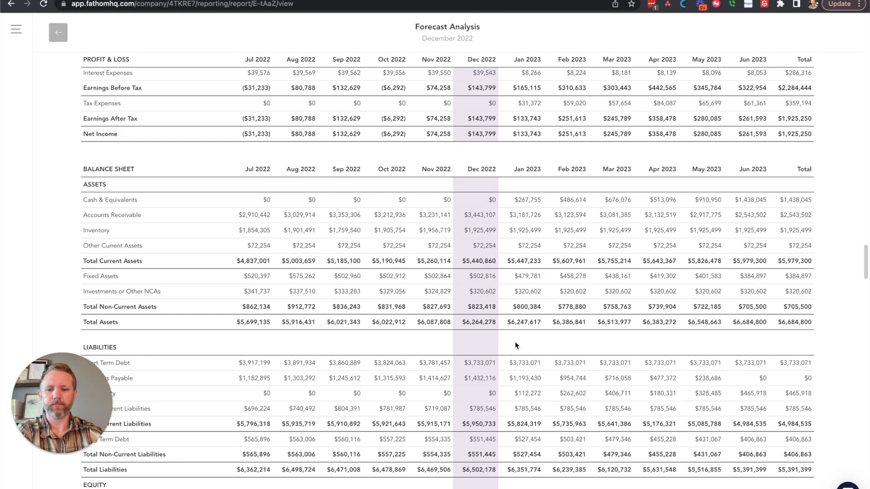